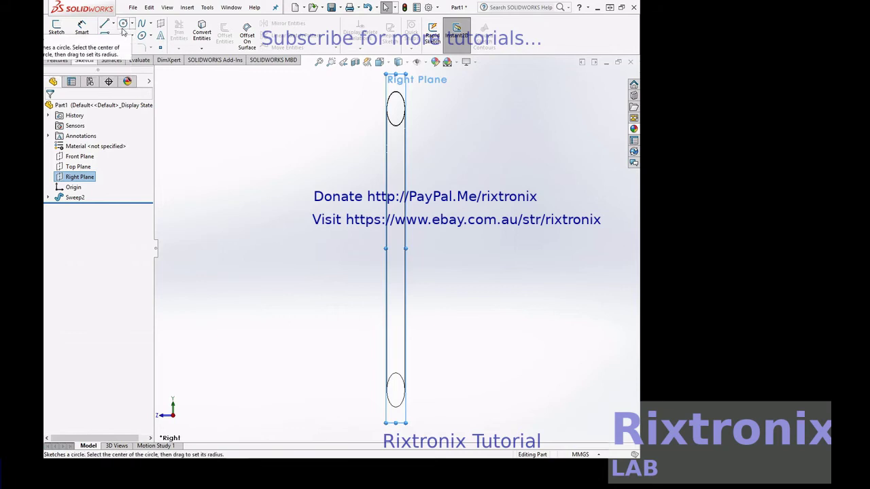
Step: Sketch a circle of about 1.57 mm radius on the Right Plane, centred inside the curved tube's upper end
click(123, 23)
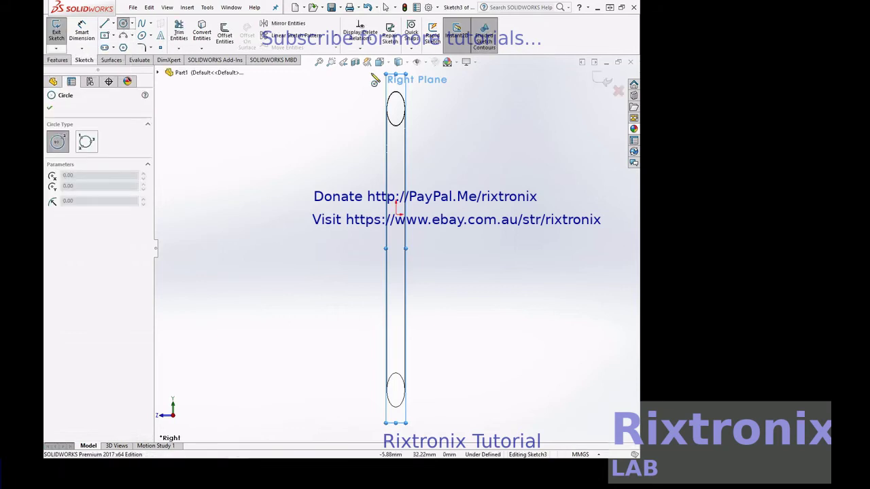
click(396, 111)
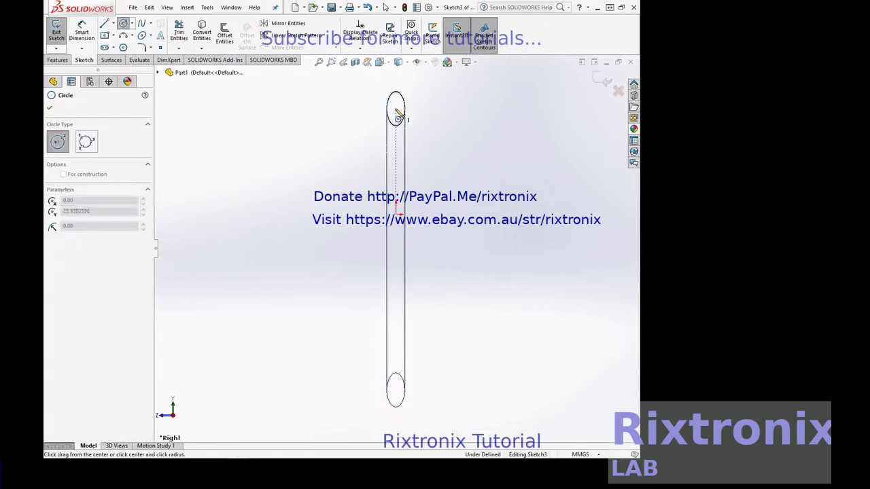
click(396, 109)
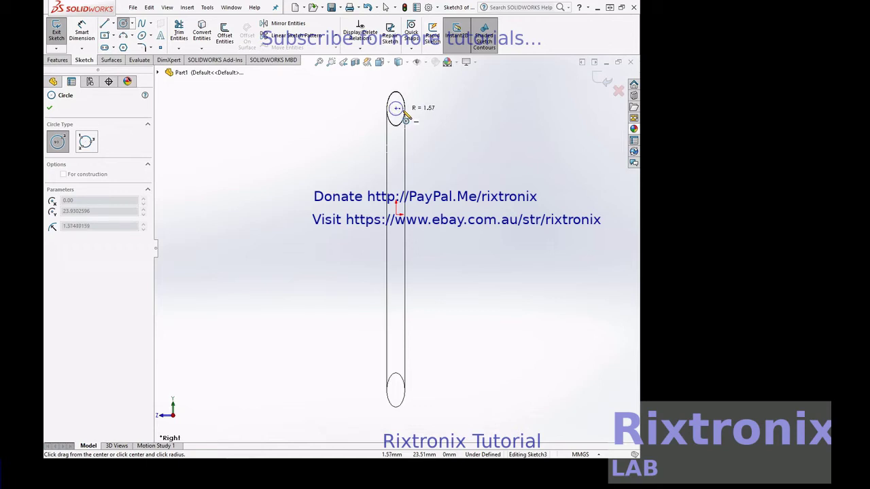
click(406, 117)
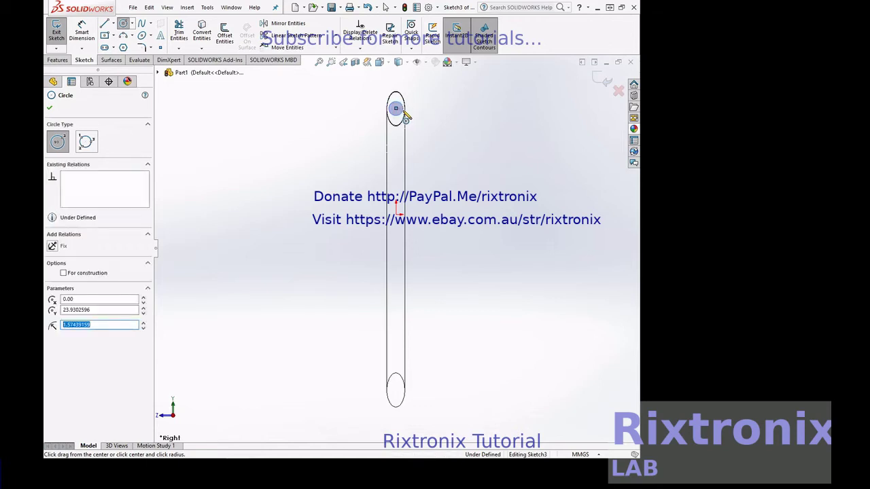
key(Escape)
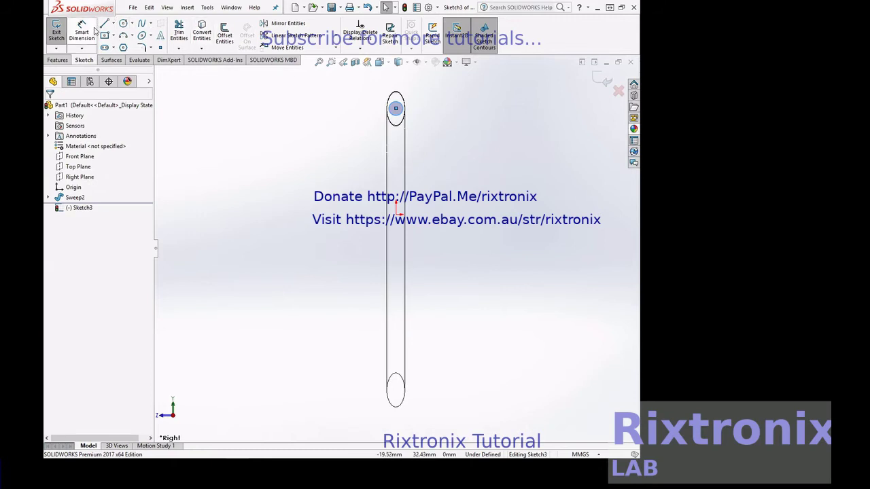
Step: Dimension the upper circle's diameter to 3 mm and exit the sketch
click(82, 32)
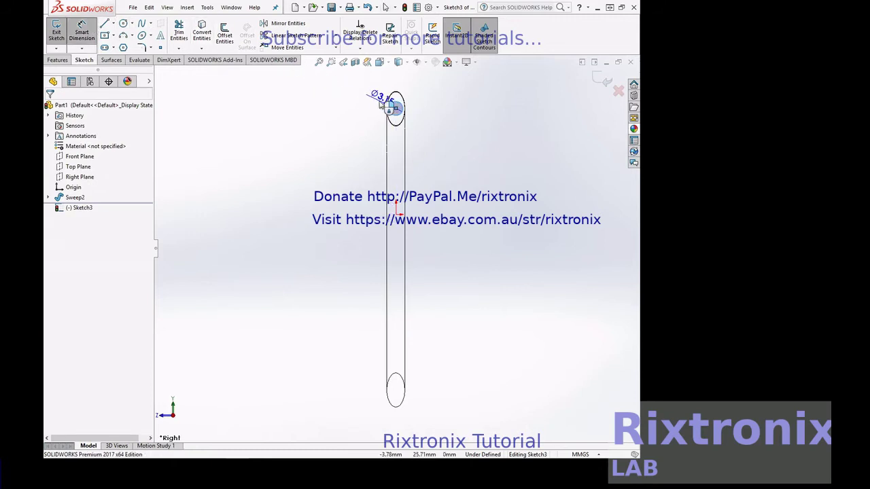
click(382, 101)
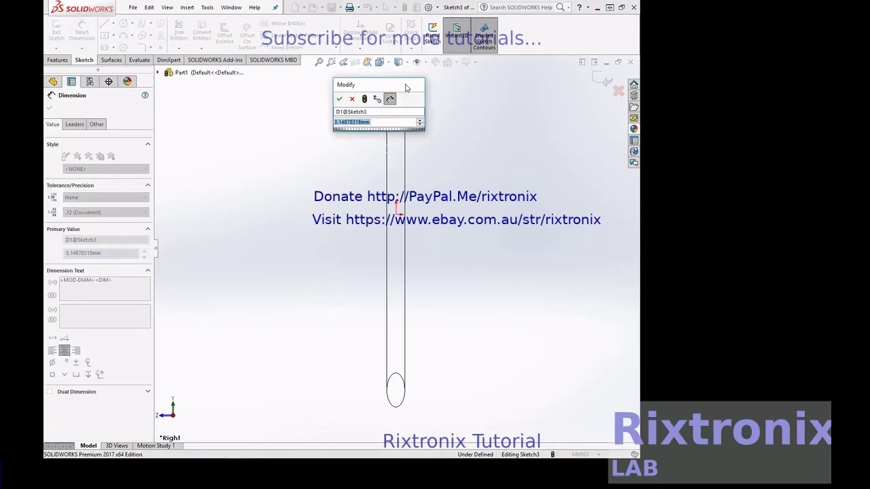
click(405, 88)
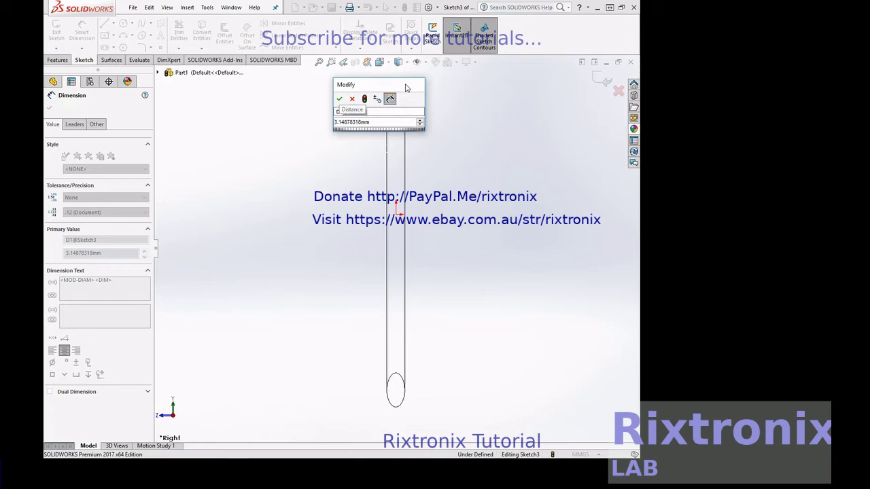
key(Right)
key(Right)
text(=)
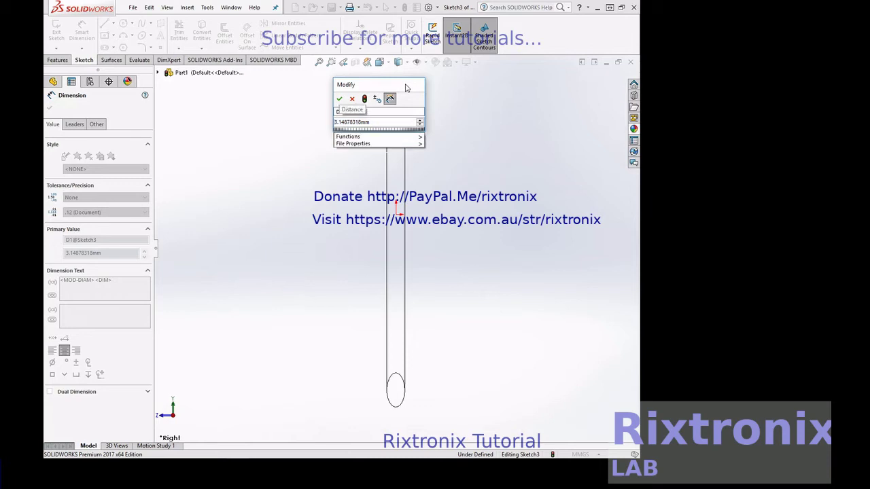
key(shift+Right)
key(shift+Right)
key(shift+Right)
key(shift+Right)
key(shift+Right)
key(shift+Right)
key(shift+Right)
key(shift+Right)
key(shift+Right)
key(shift+Right)
key(shift+Right)
key(shift+Right)
text(2)
key(BackSpace)
text(3)
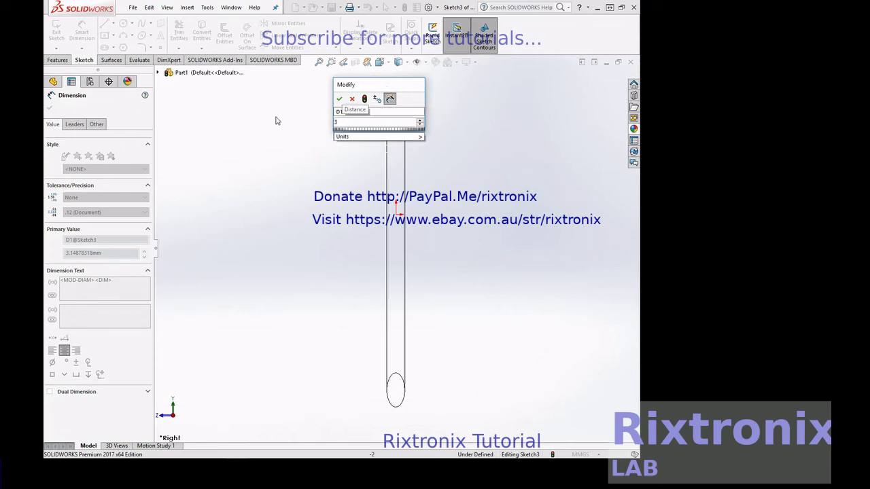
click(341, 101)
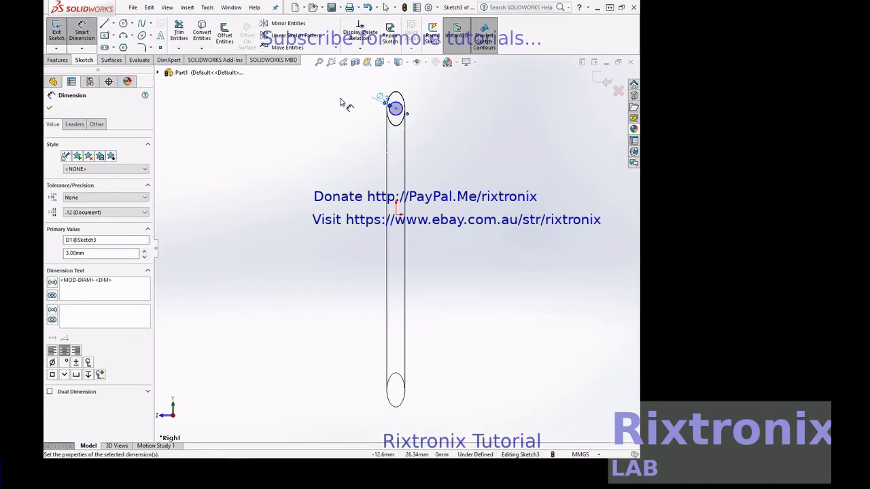
click(56, 32)
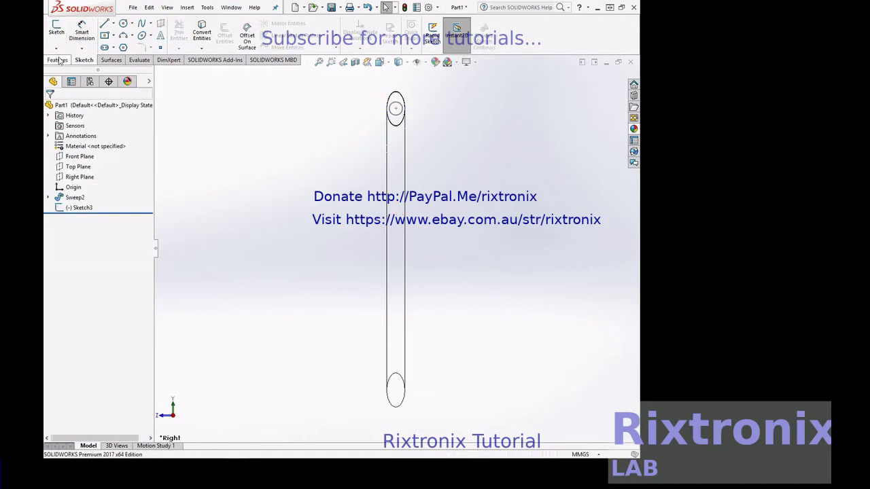
Step: Extrude the 3 mm circle at the tube's upper end as a blind boss 5 mm deep with merged result
click(58, 60)
right_click(455, 97)
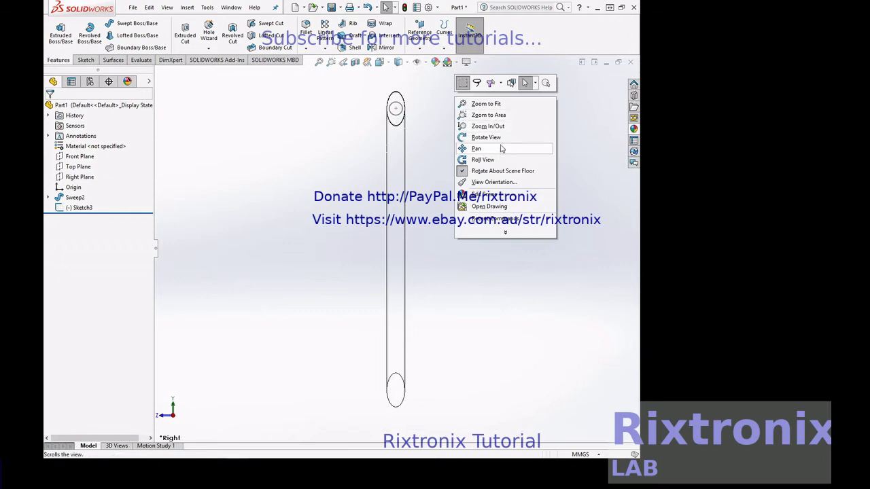
click(487, 137)
mouse_move(506, 139)
mouse_down()
mouse_move(523, 136)
mouse_move(489, 142)
mouse_up()
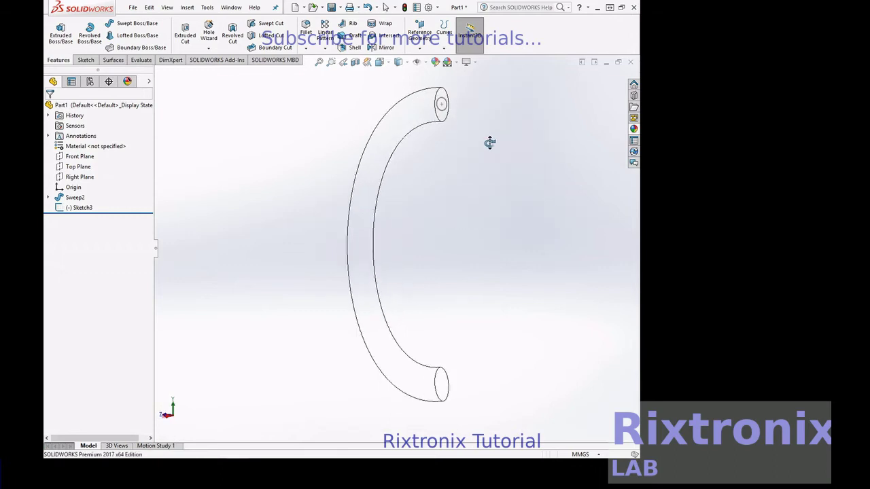
key(Escape)
click(446, 107)
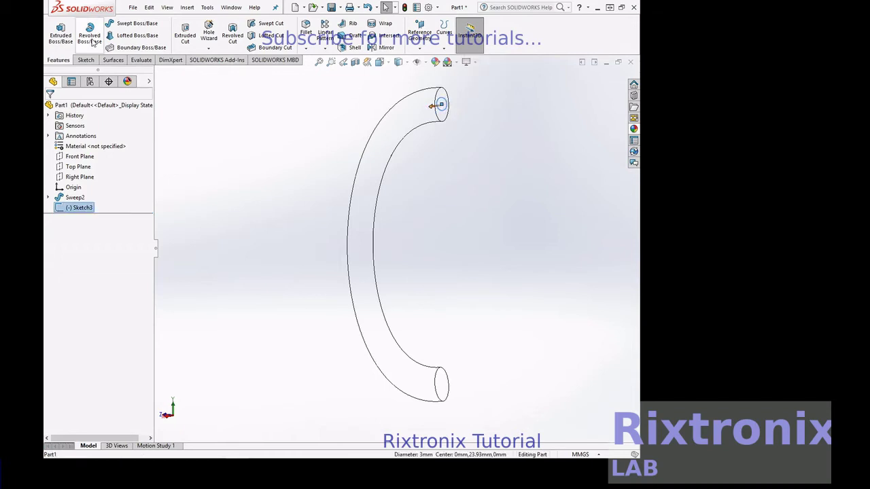
click(51, 42)
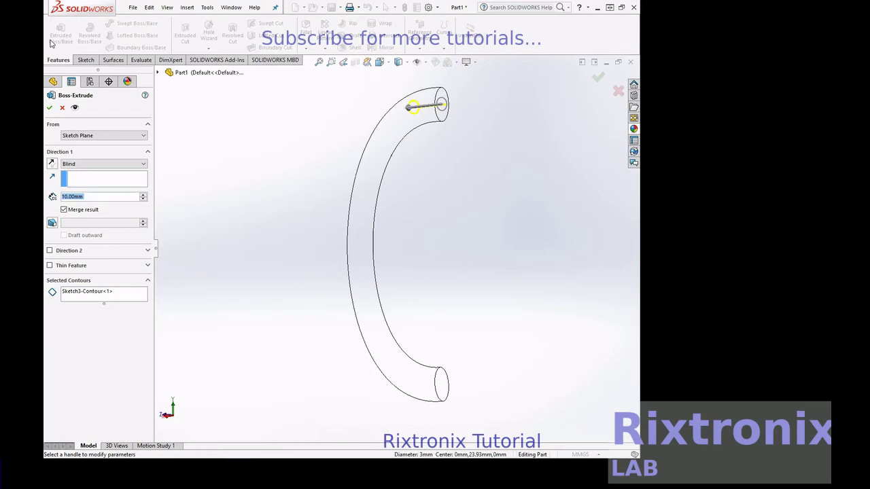
click(106, 196)
double_click(106, 196)
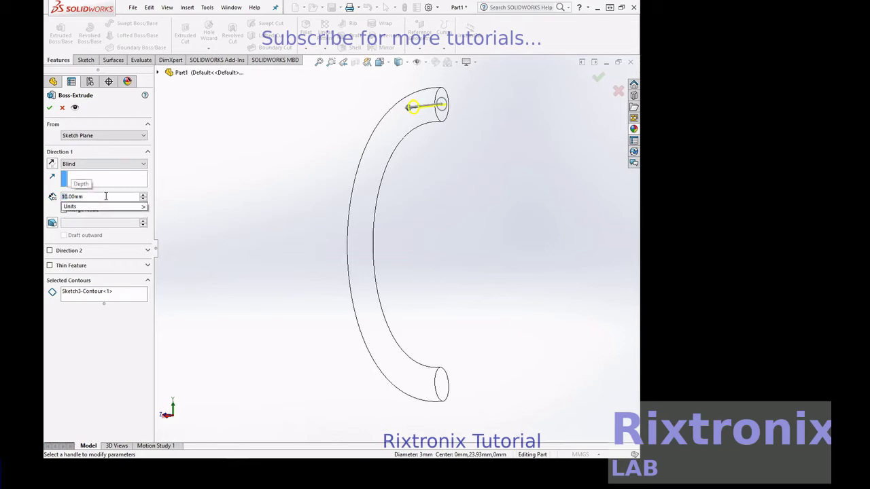
text(5)
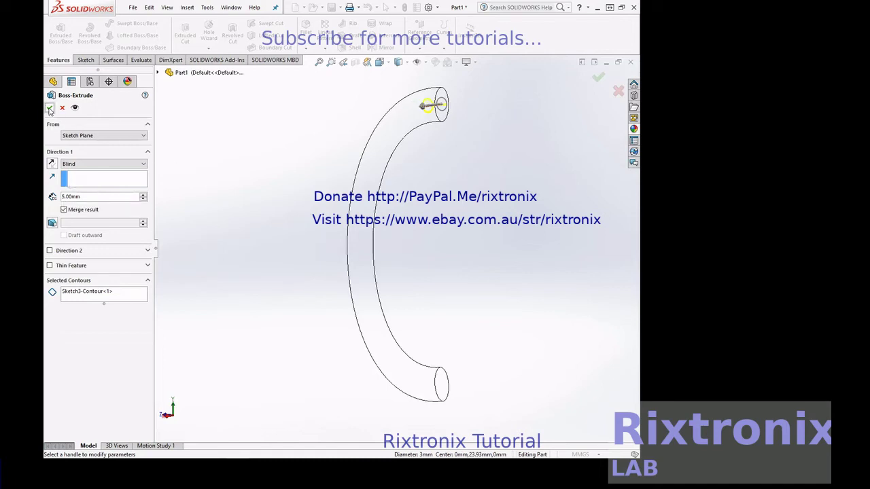
click(49, 108)
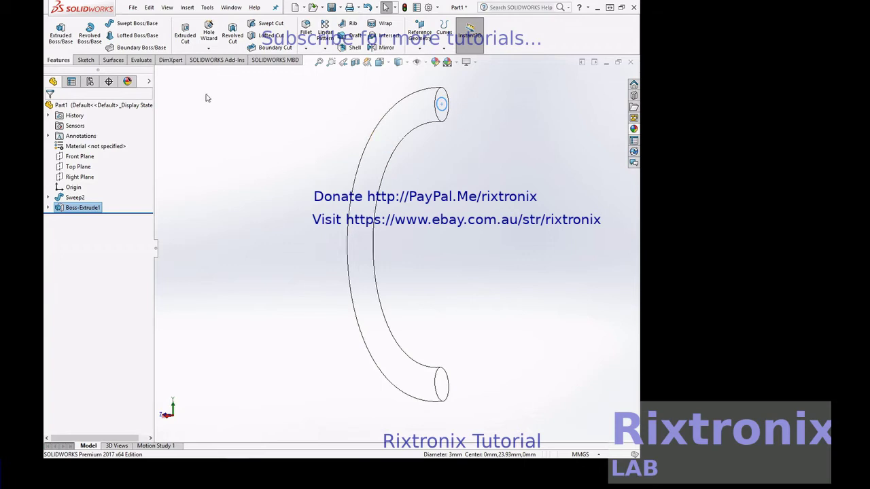
Step: Try to copy the extruded boss onto the centre of the tube's lower end
click(149, 6)
click(162, 81)
click(442, 388)
click(443, 386)
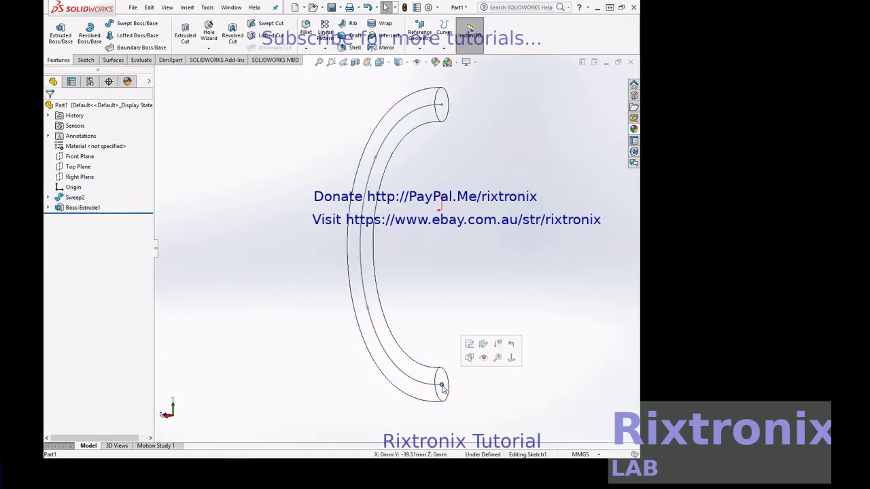
key(ctrl+8)
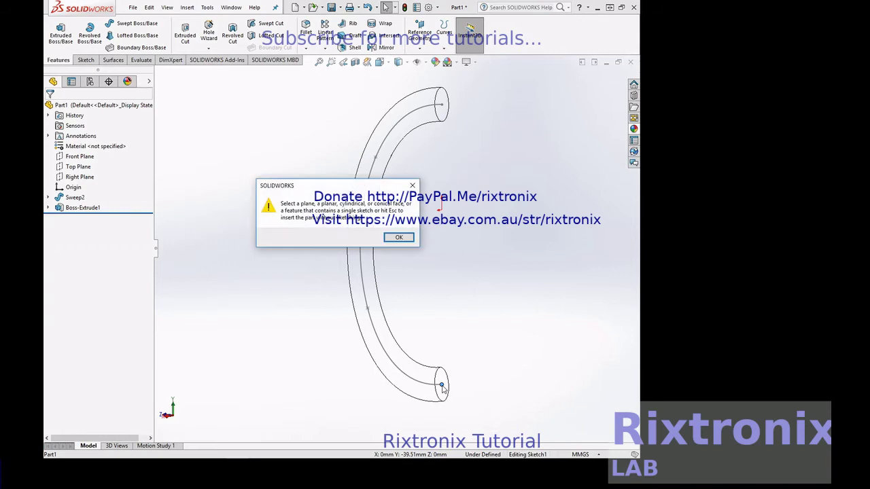
click(393, 239)
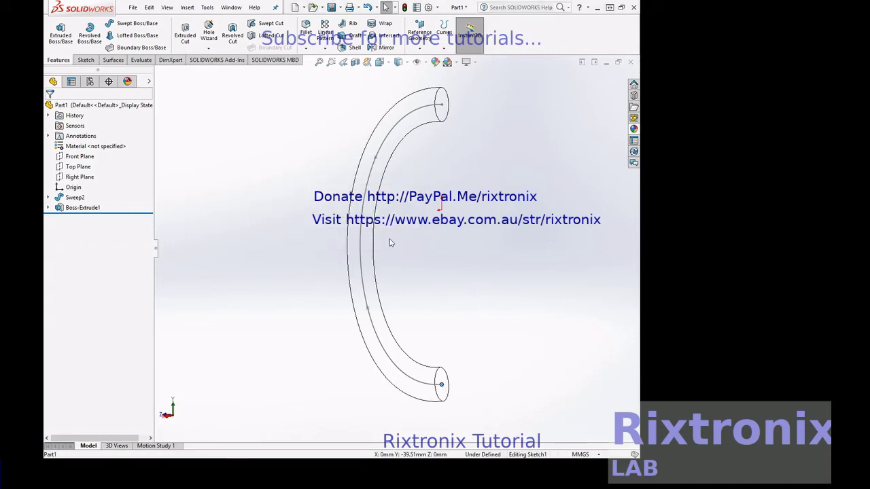
right_click(503, 221)
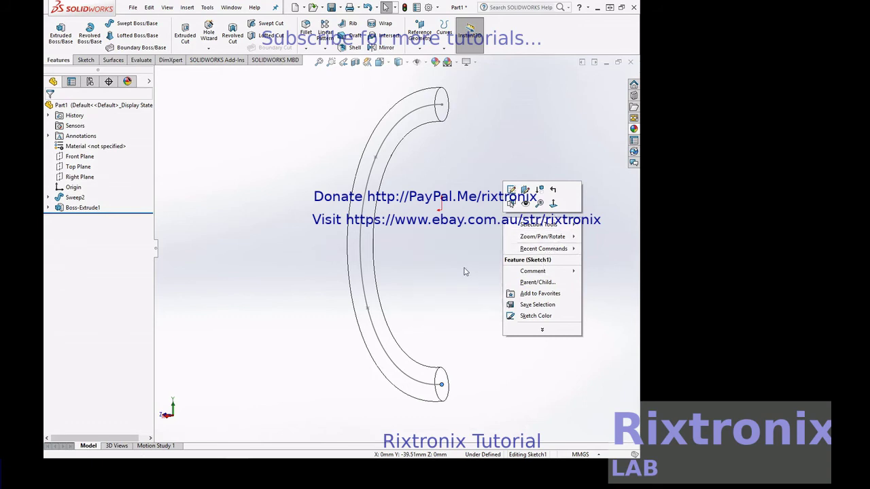
click(465, 270)
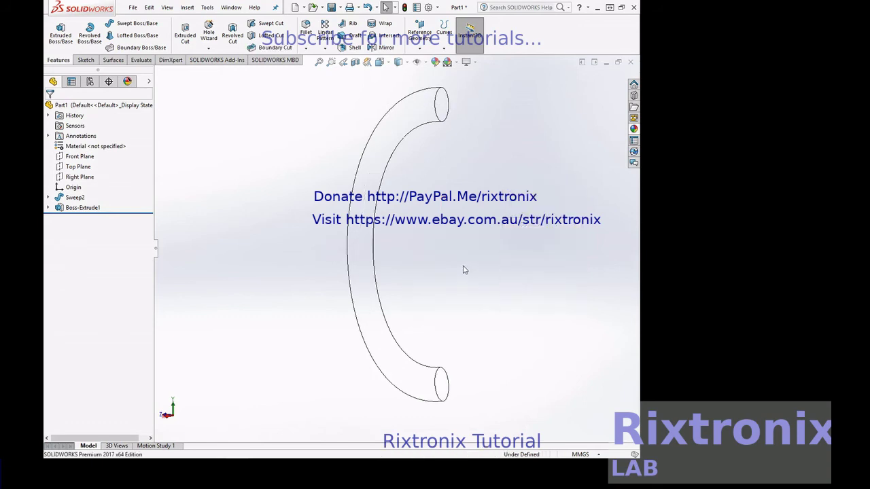
Step: Sketch a circle of about 1.29 mm radius on the Right Plane, centred inside the tube's lower end
click(90, 62)
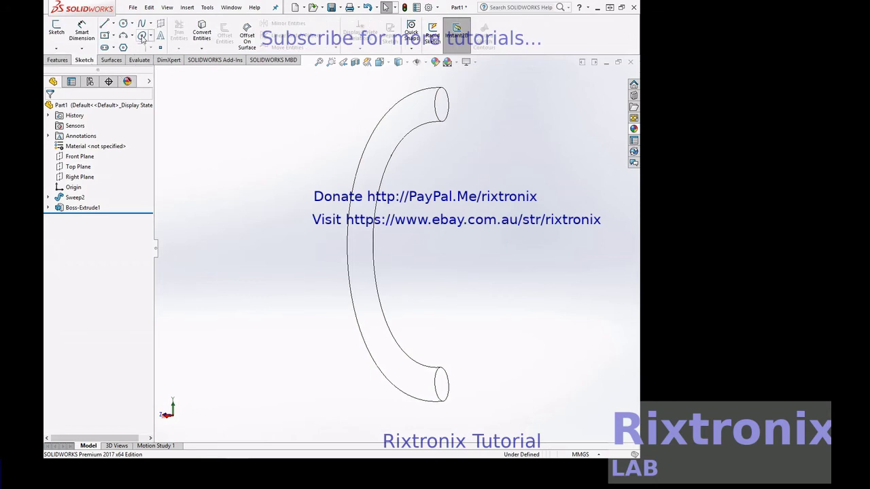
click(106, 36)
click(49, 108)
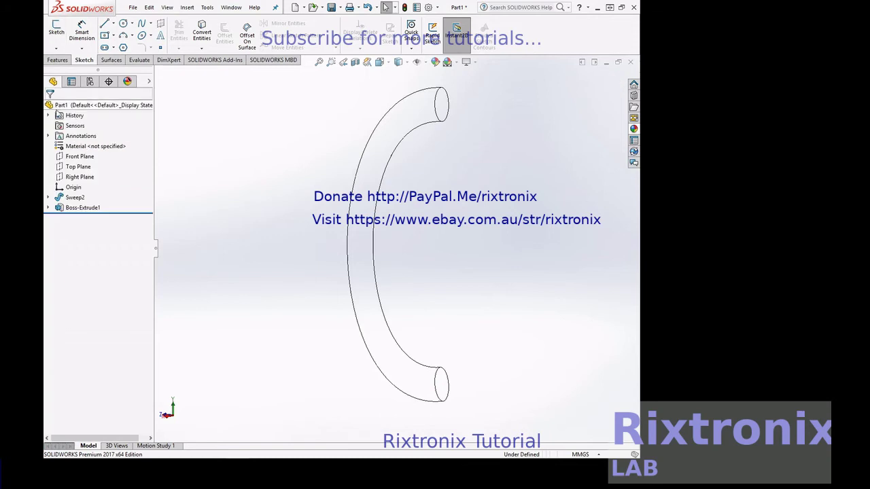
click(74, 179)
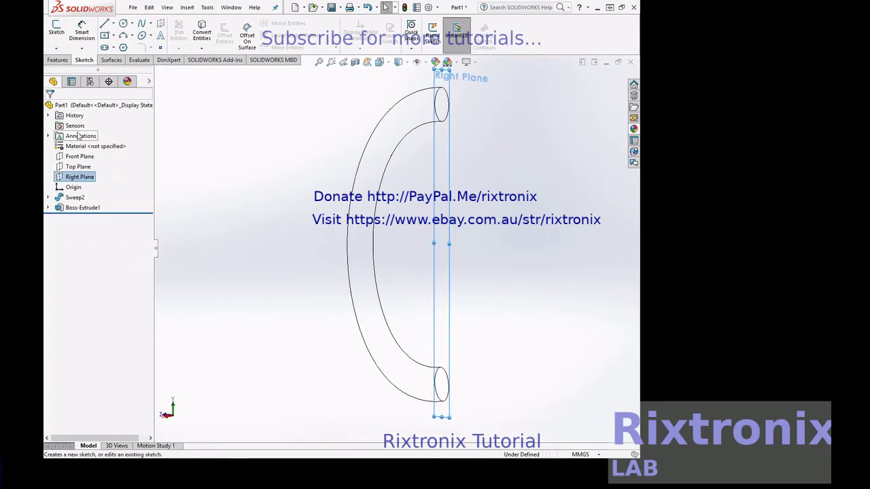
click(123, 24)
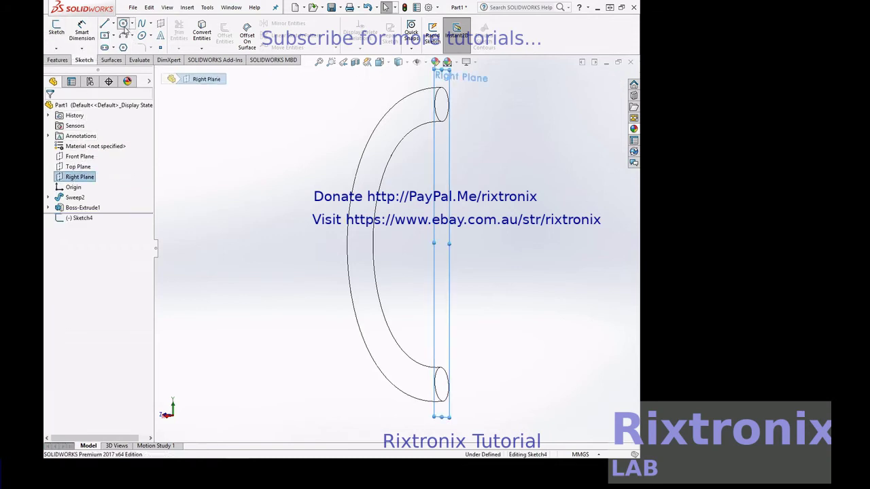
click(442, 386)
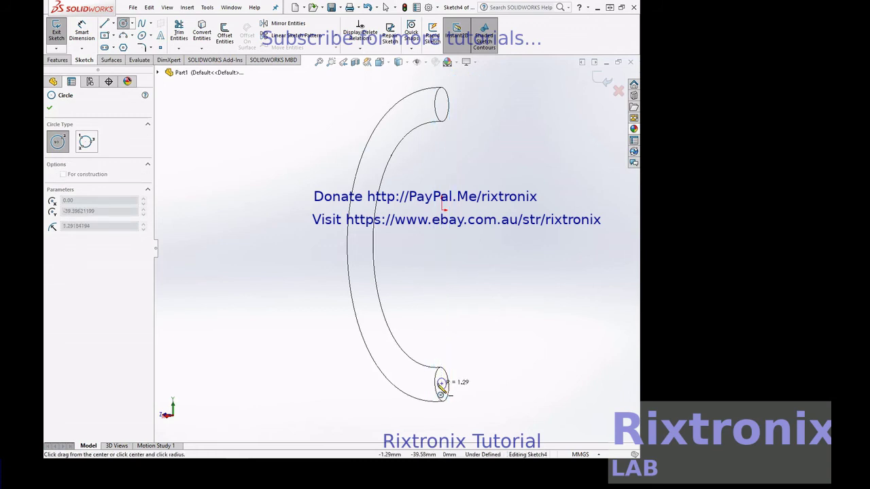
click(440, 384)
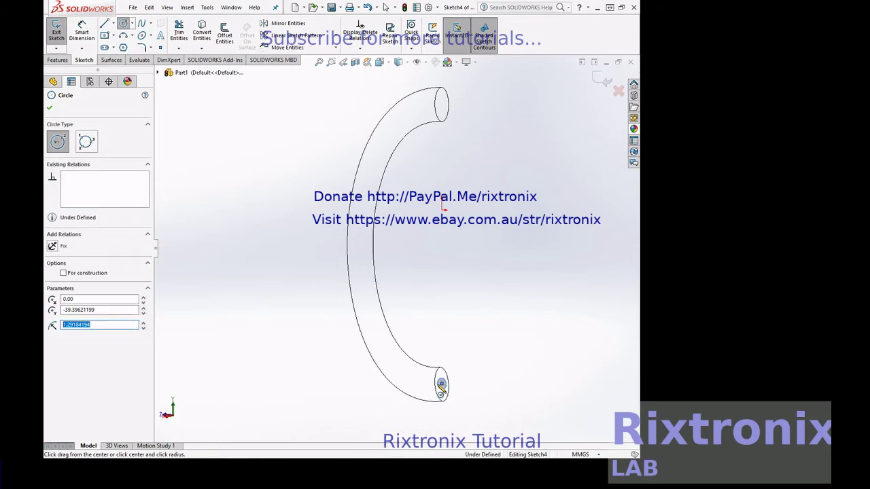
key(Escape)
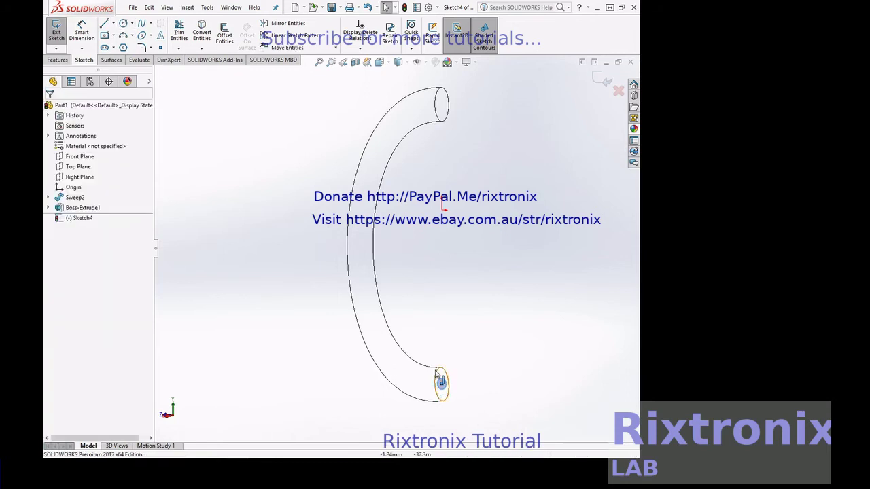
Step: Dimension the lower circle's diameter to 3 mm
click(82, 32)
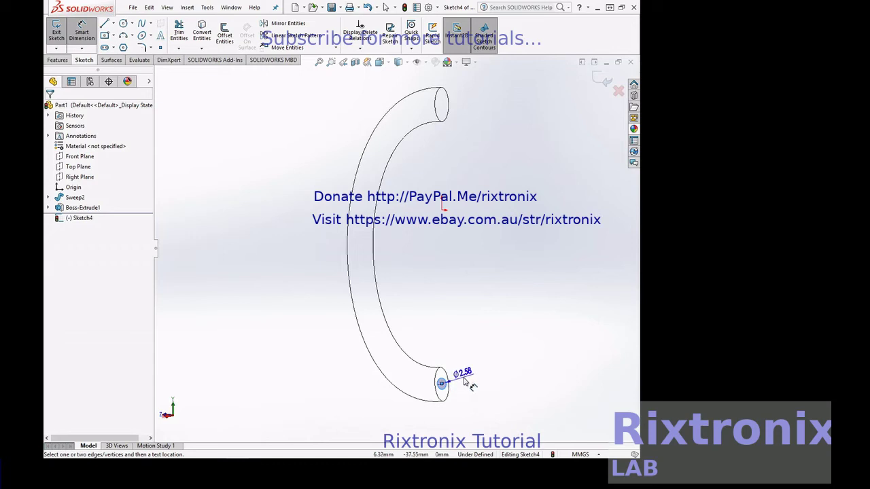
click(472, 392)
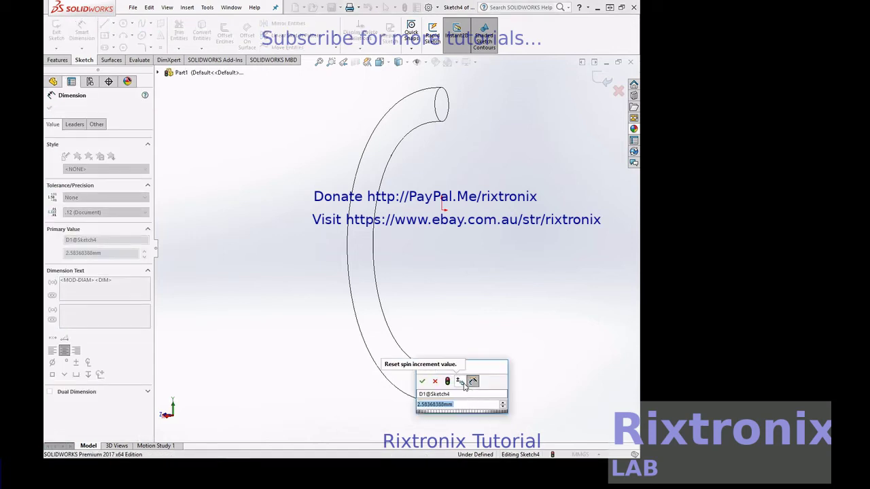
text(3)
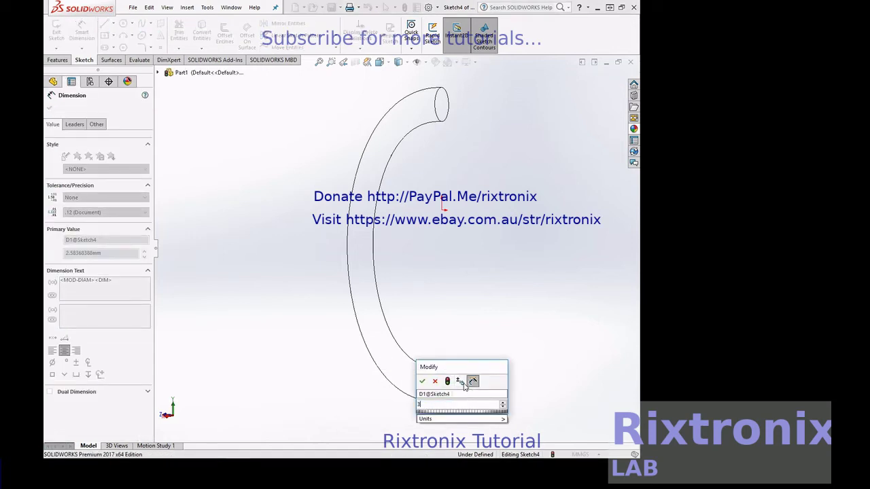
click(423, 382)
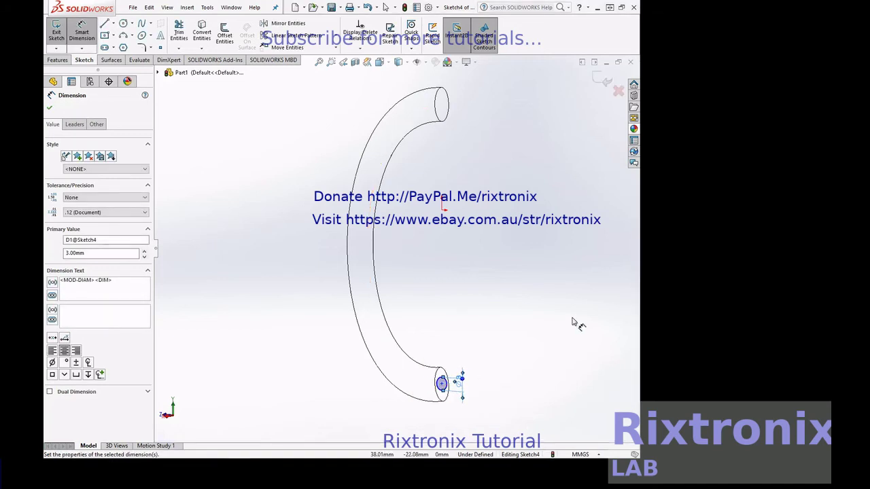
Step: Extrude the 3 mm circle at the tube's lower end as a blind boss 5 mm deep without merging the result
click(49, 108)
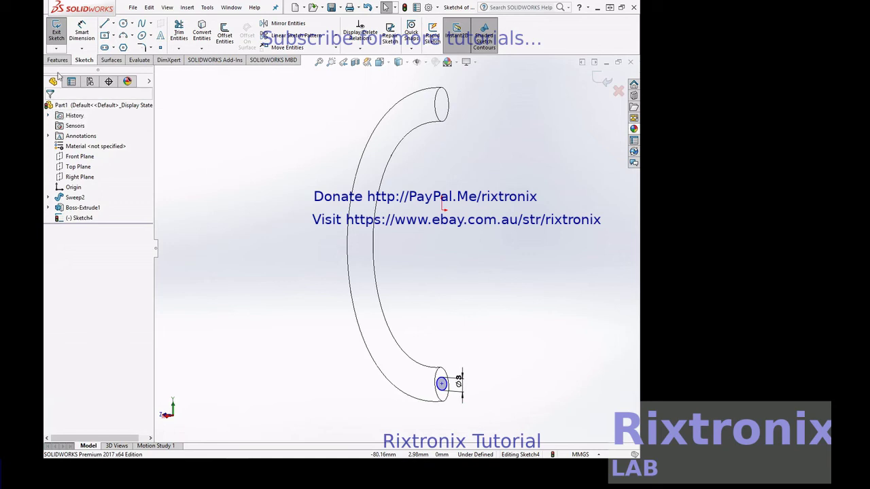
click(57, 38)
click(80, 217)
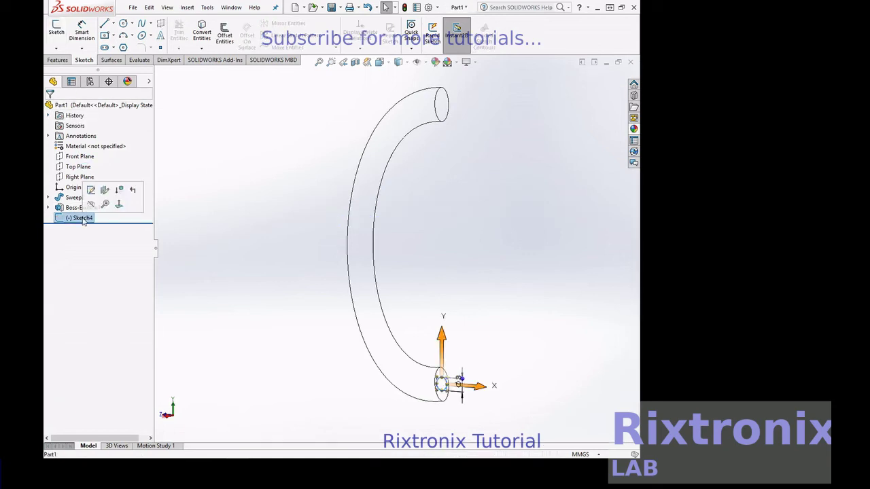
click(57, 59)
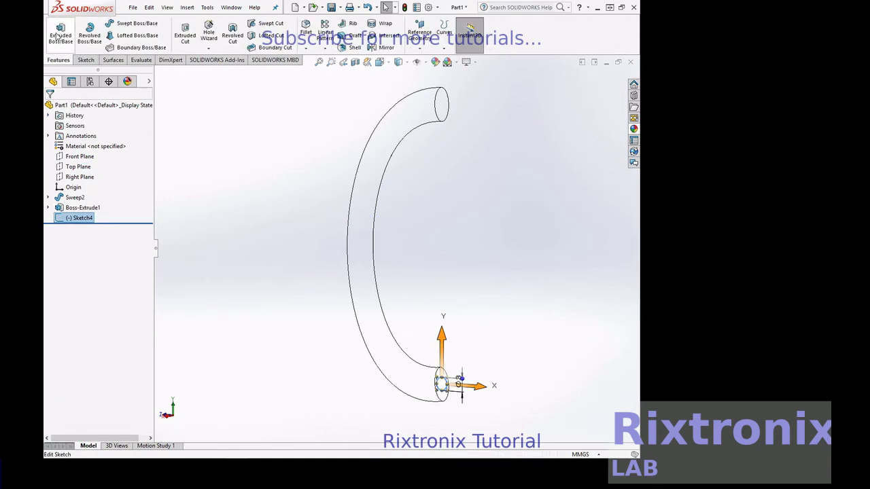
click(58, 33)
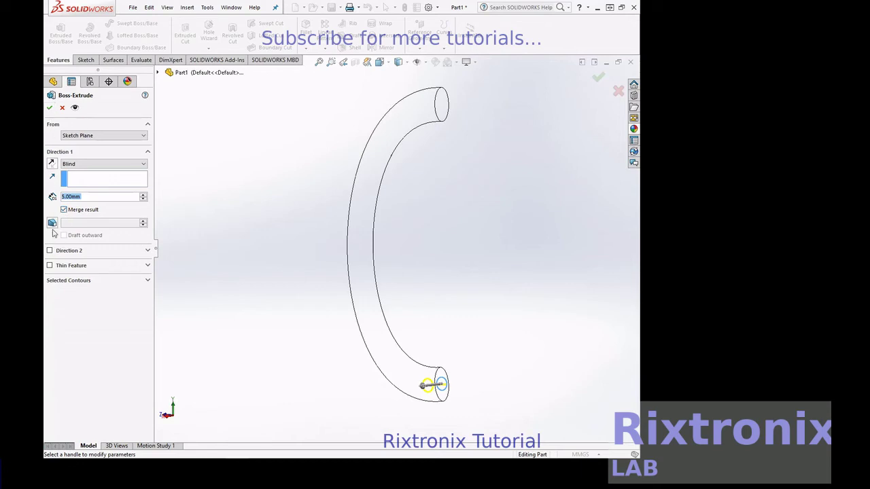
click(63, 209)
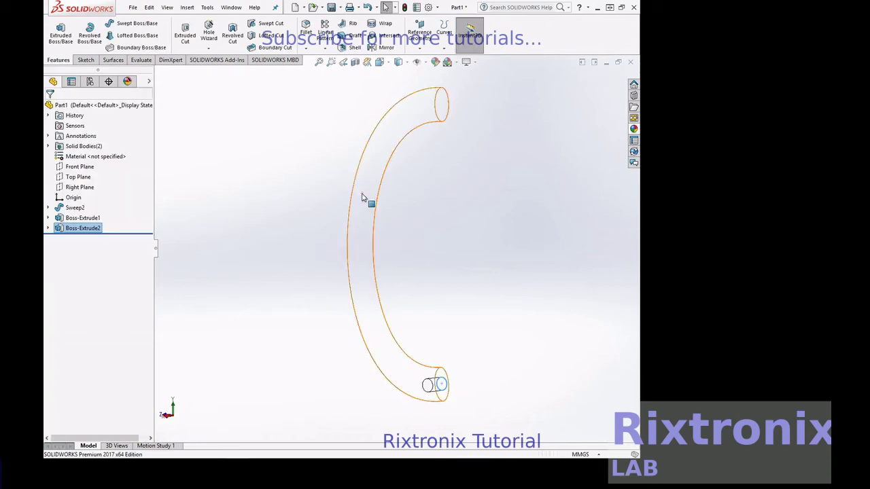
Step: Delete the merged boss extrusion at the tube's upper end while keeping its circle sketch
right_click(501, 215)
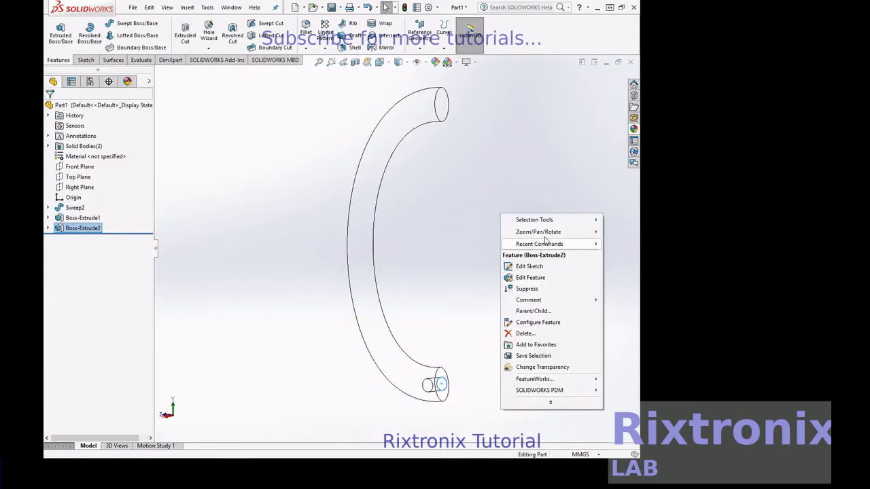
mouse_move(537, 232)
click(462, 276)
mouse_move(513, 258)
mouse_down()
mouse_move(550, 254)
mouse_move(509, 265)
mouse_up()
key(Escape)
click(520, 259)
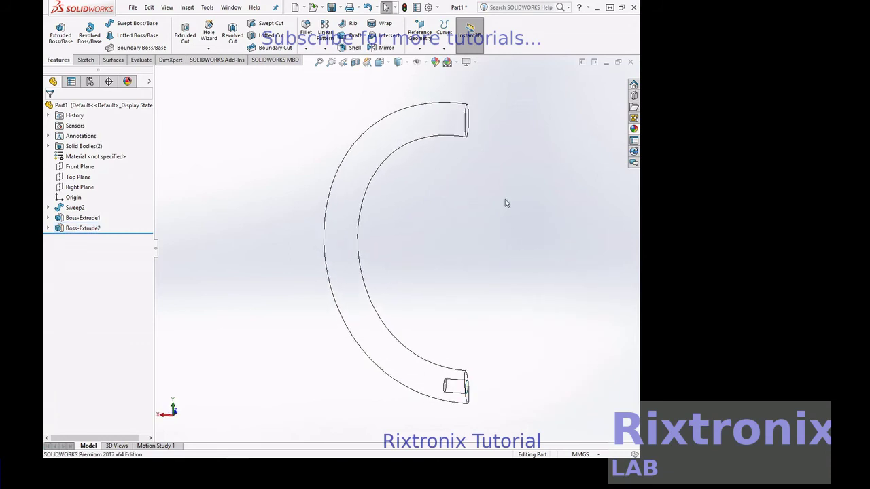
click(87, 218)
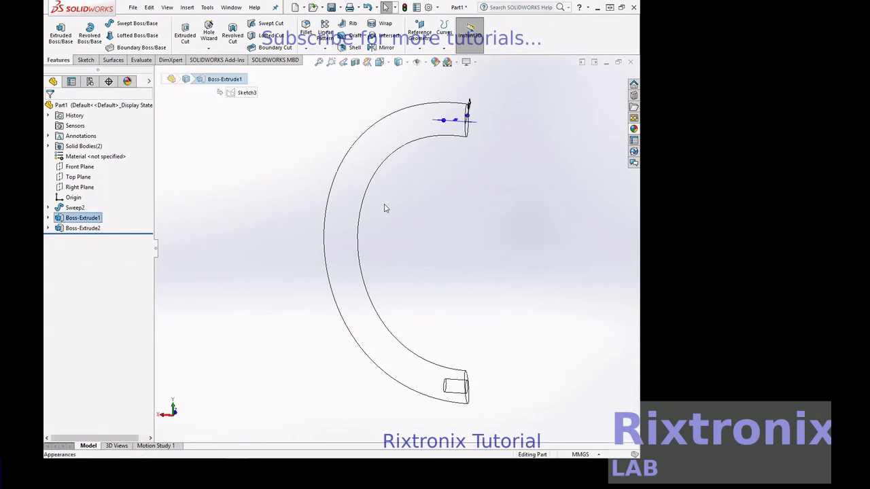
click(454, 214)
click(87, 218)
click(48, 218)
right_click(82, 222)
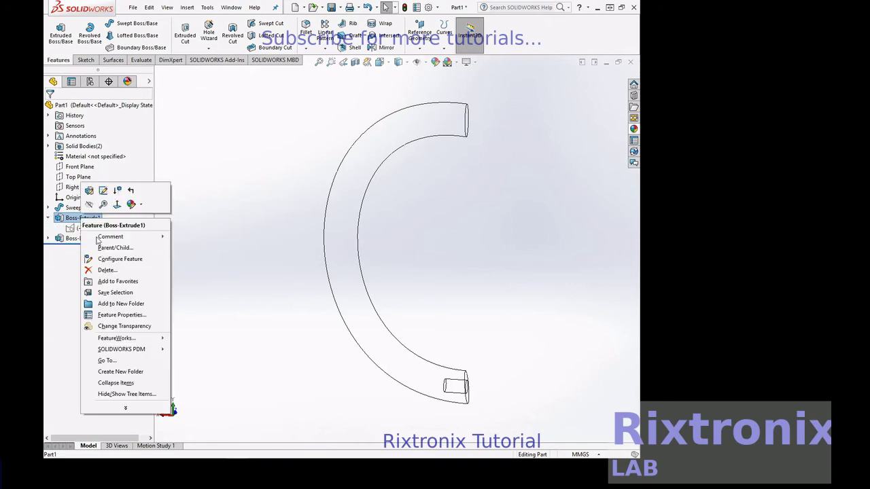
click(107, 271)
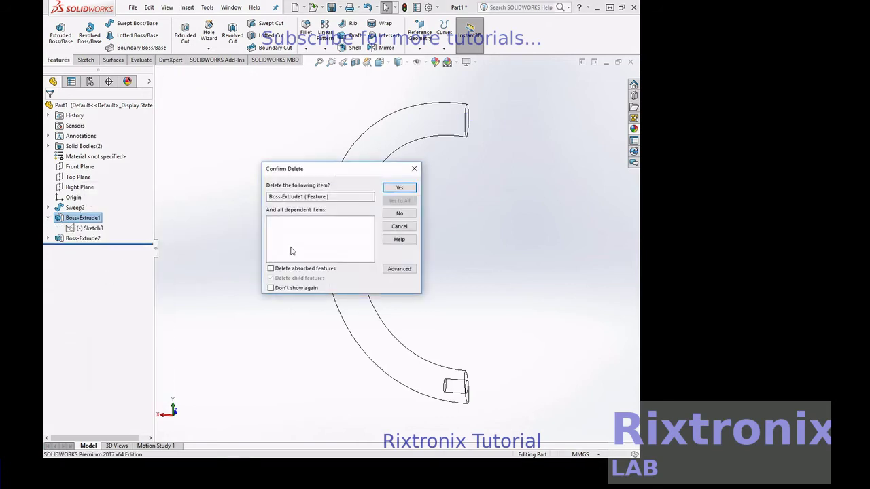
click(400, 188)
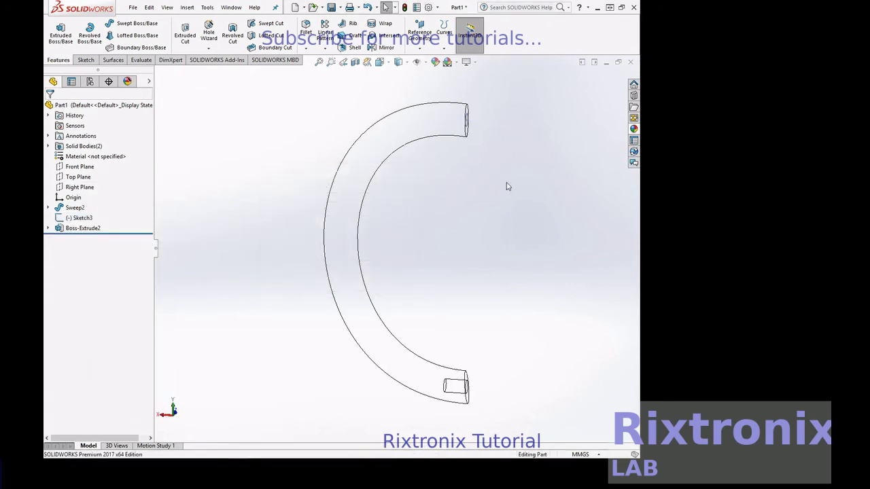
Step: Extrude the upper end's circle sketch again as a blind boss 5 mm deep, kept as a separate body
click(80, 219)
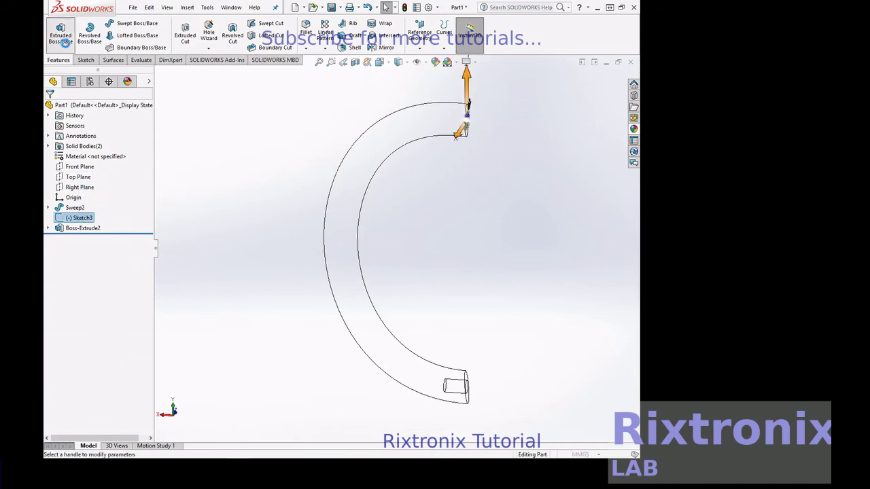
click(61, 32)
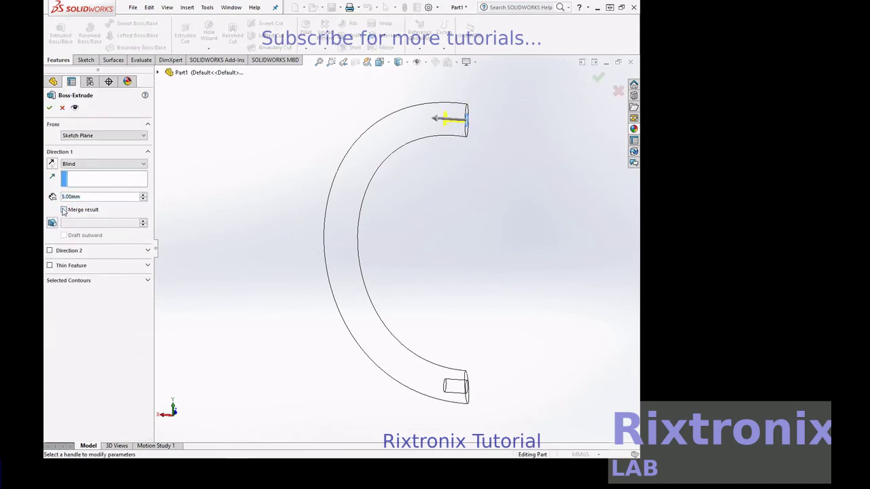
click(49, 108)
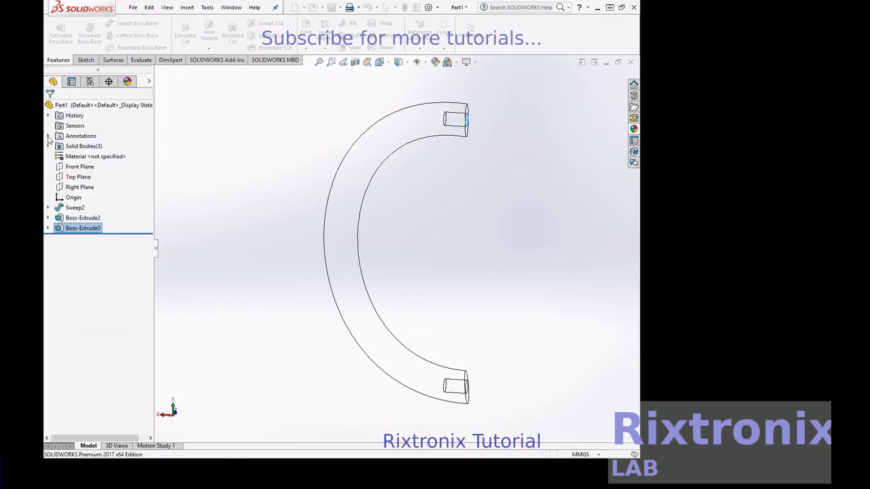
Step: Save the part as Wardrobe Handle Ellipse V1
click(265, 186)
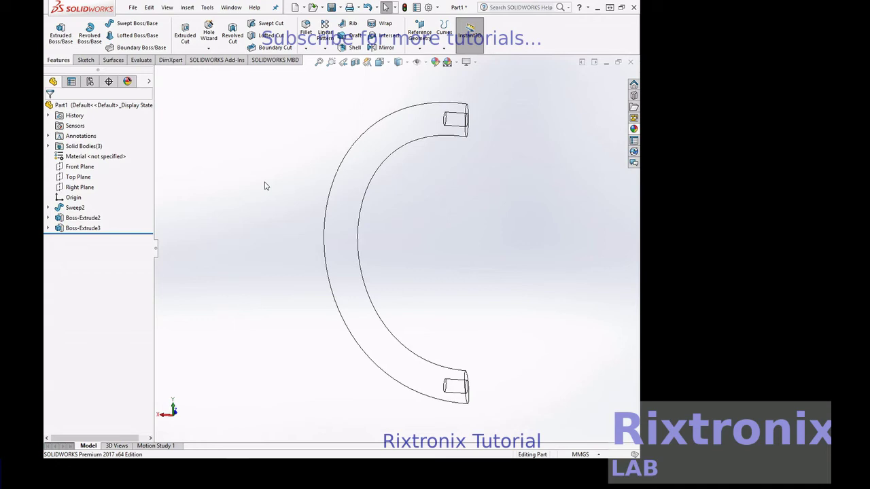
click(132, 9)
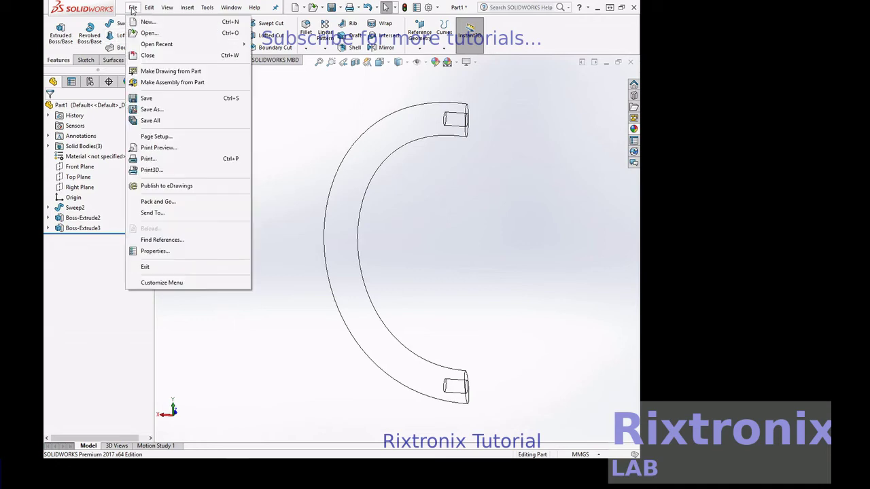
click(297, 126)
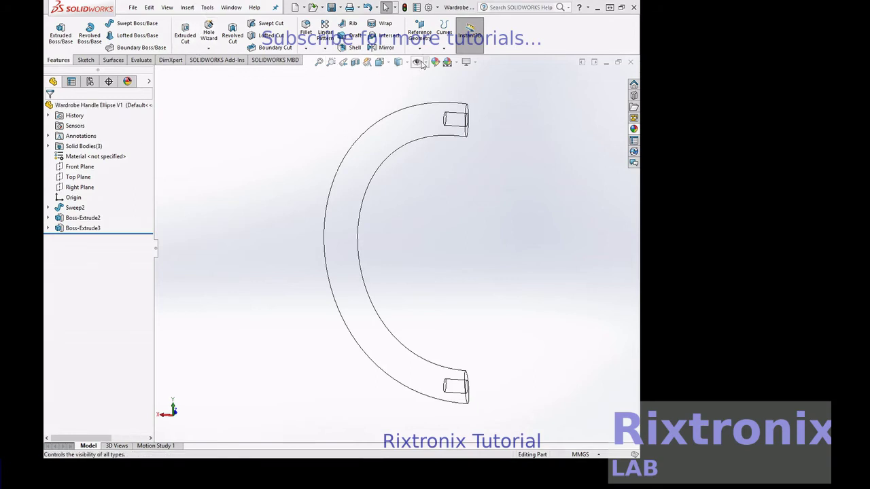
Step: Combine with Subtract, using the swept tube as main body and the upper boss as the body to remove, previewing the cut before applying it
click(189, 7)
mouse_move(206, 47)
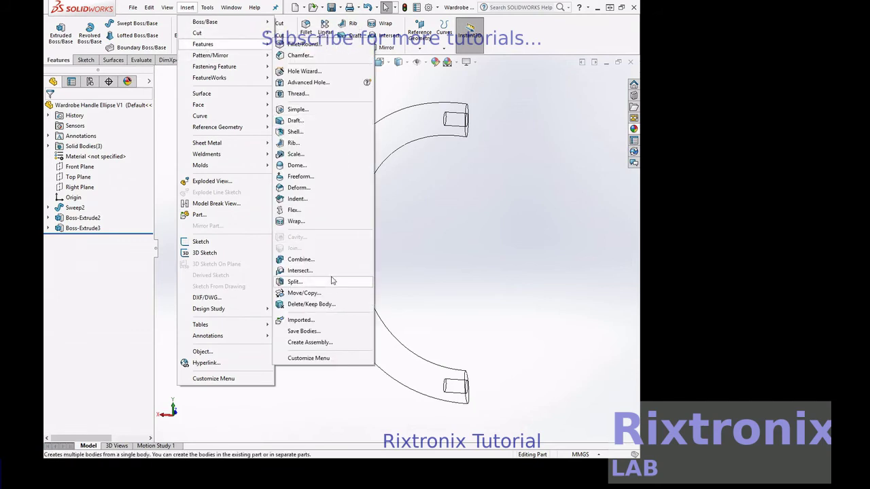
click(334, 261)
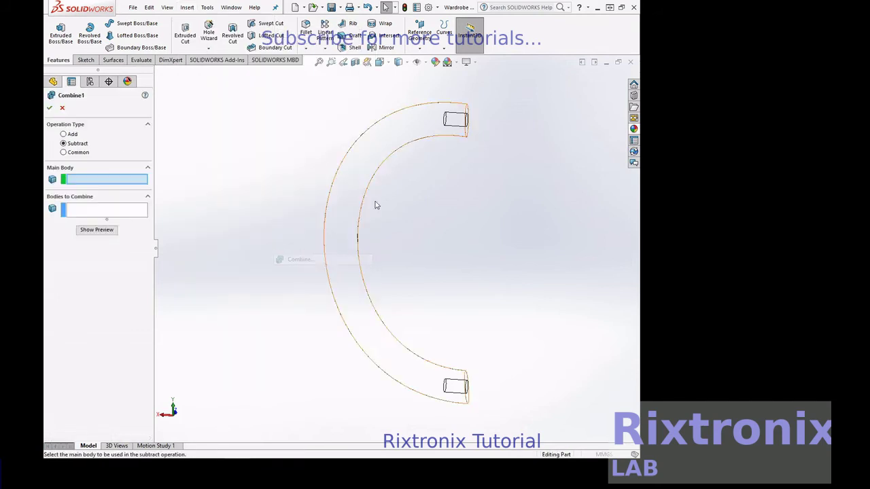
click(420, 146)
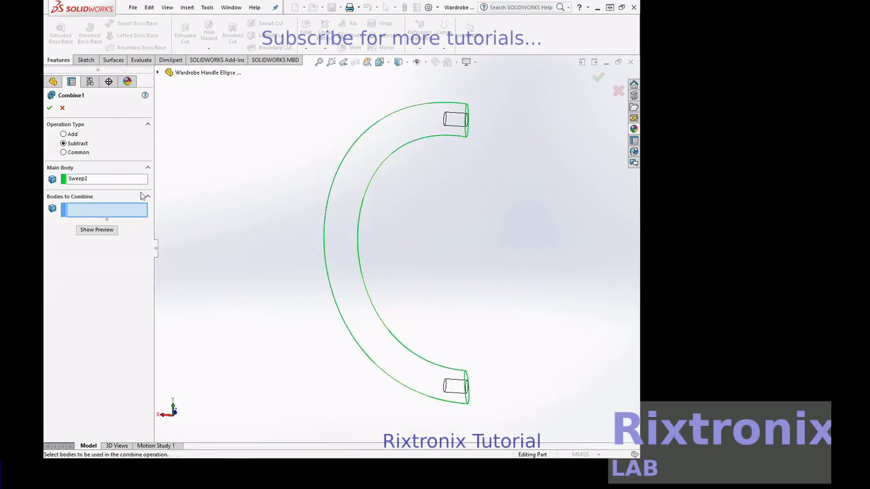
click(467, 126)
right_click(511, 121)
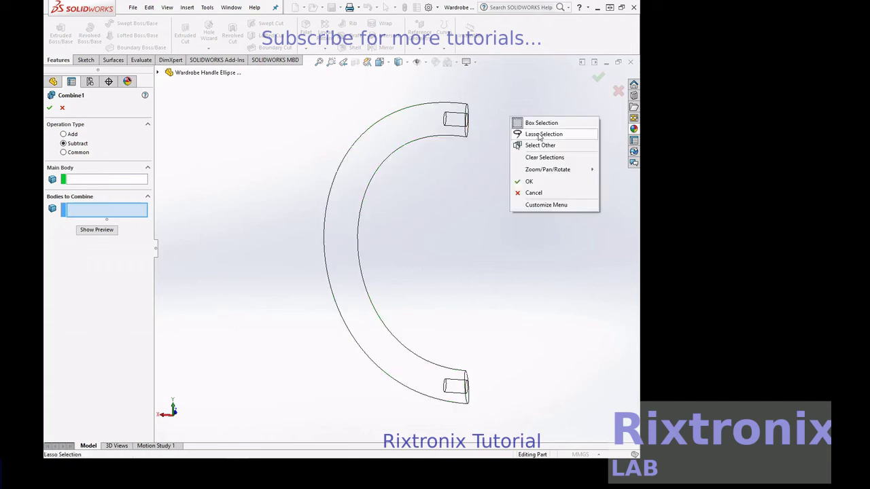
mouse_move(544, 171)
click(486, 203)
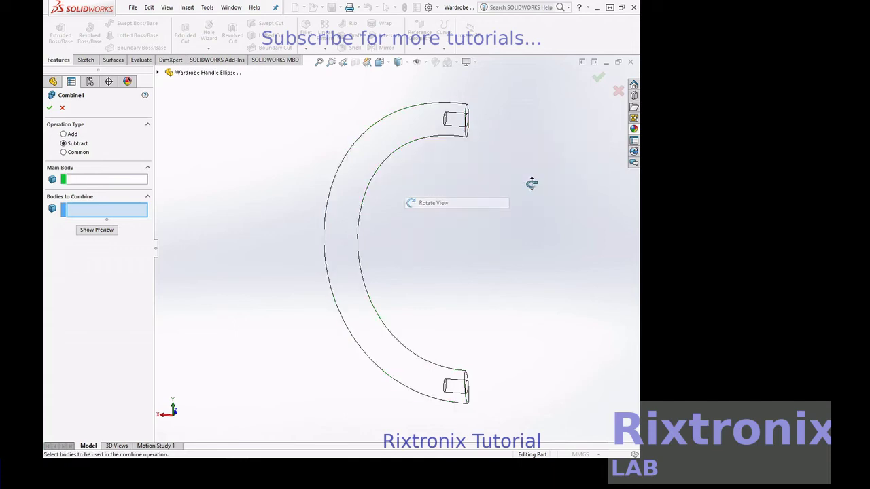
drag(485, 196, 512, 188)
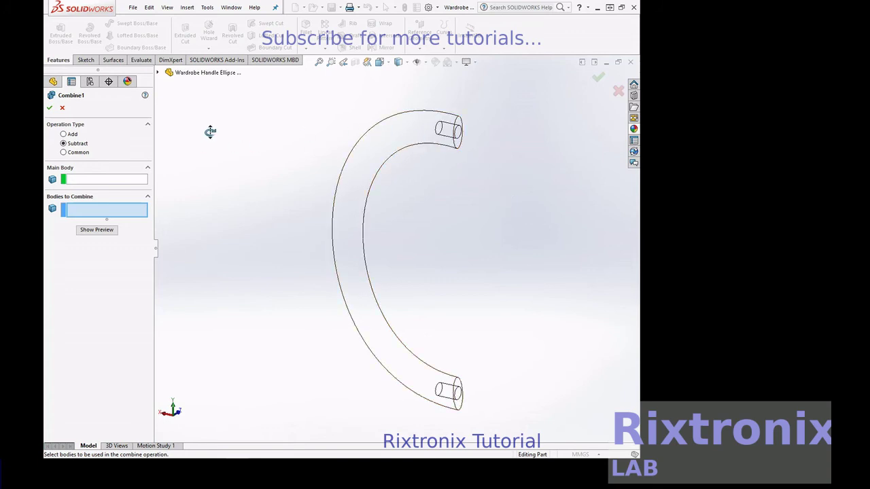
click(127, 179)
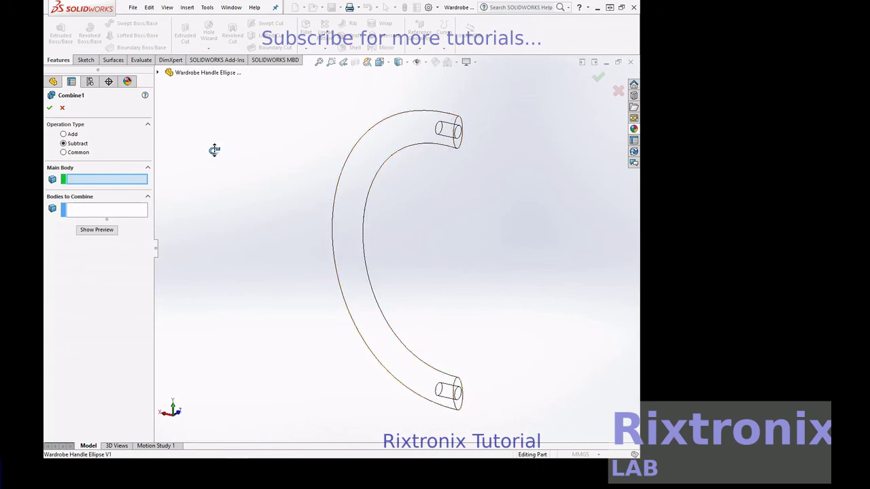
click(85, 213)
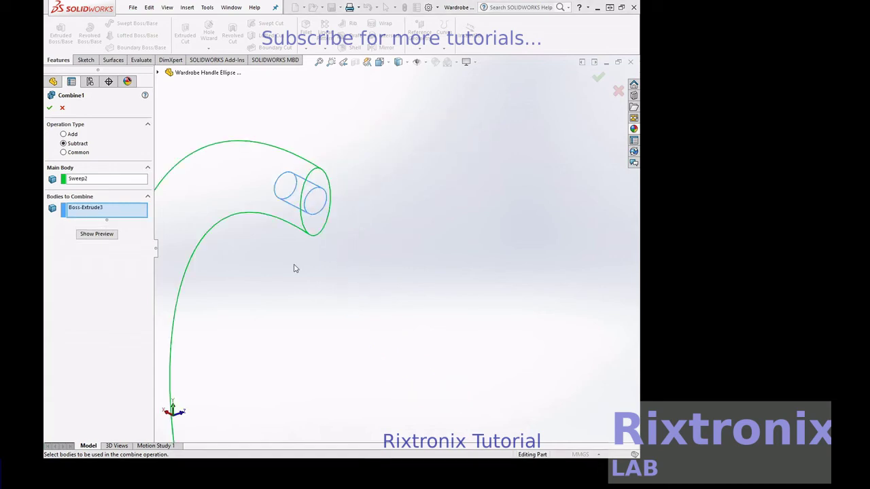
click(97, 237)
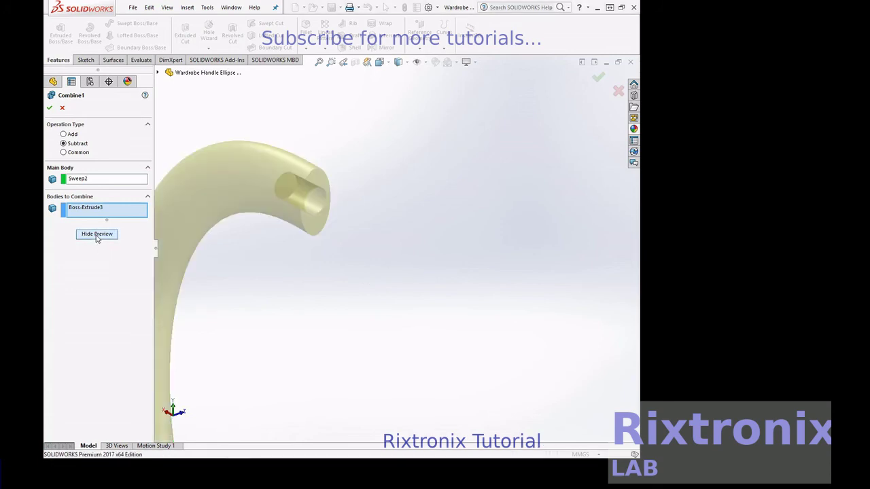
click(97, 235)
click(50, 109)
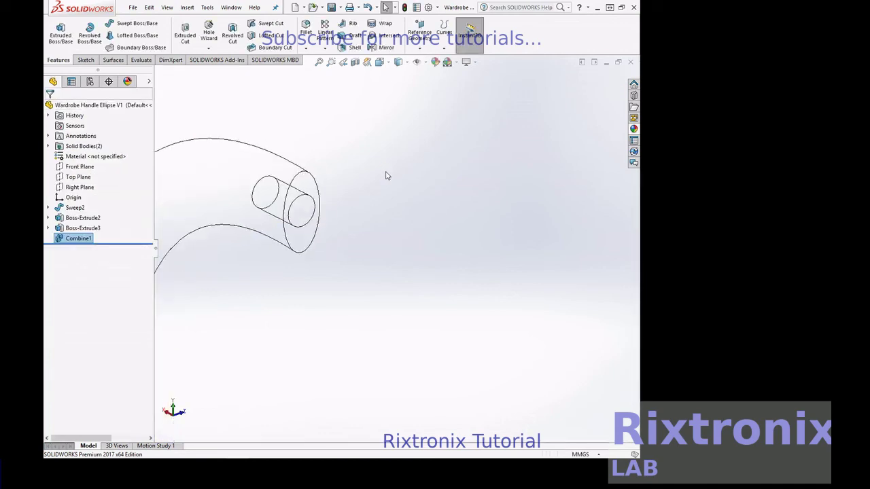
Step: Set up a second Combine with Subtract, choosing the boss at the tube's lower end as the body to remove
right_click(411, 110)
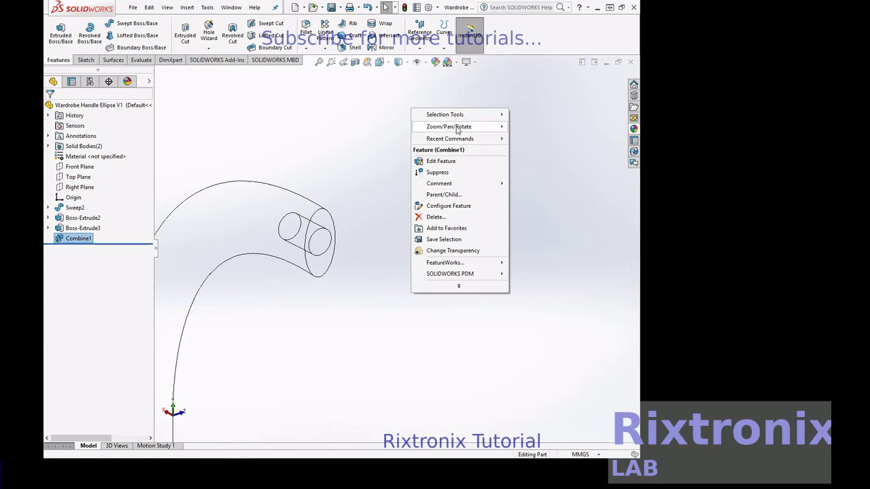
mouse_move(469, 126)
click(528, 183)
drag(414, 324, 378, 84)
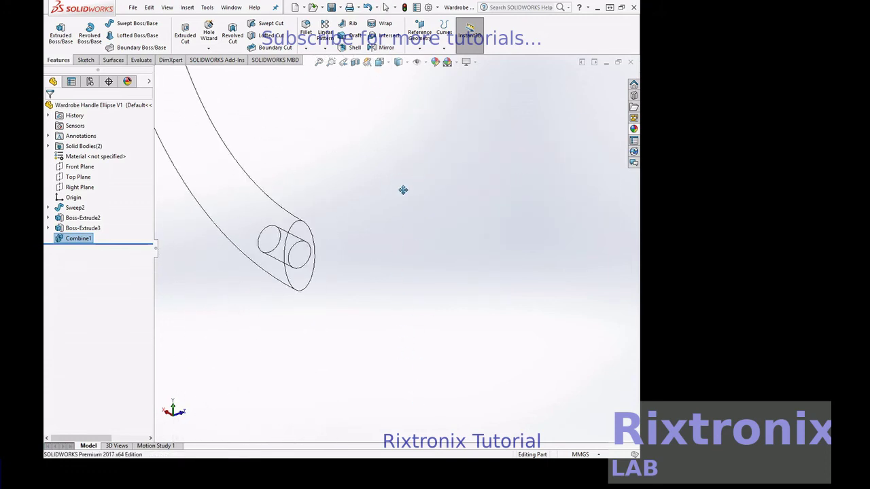
key(Escape)
click(187, 7)
mouse_move(202, 44)
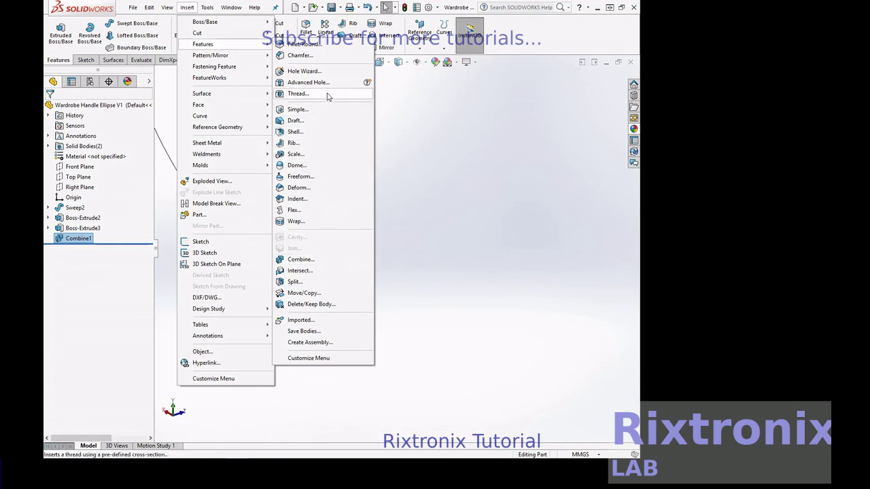
click(332, 259)
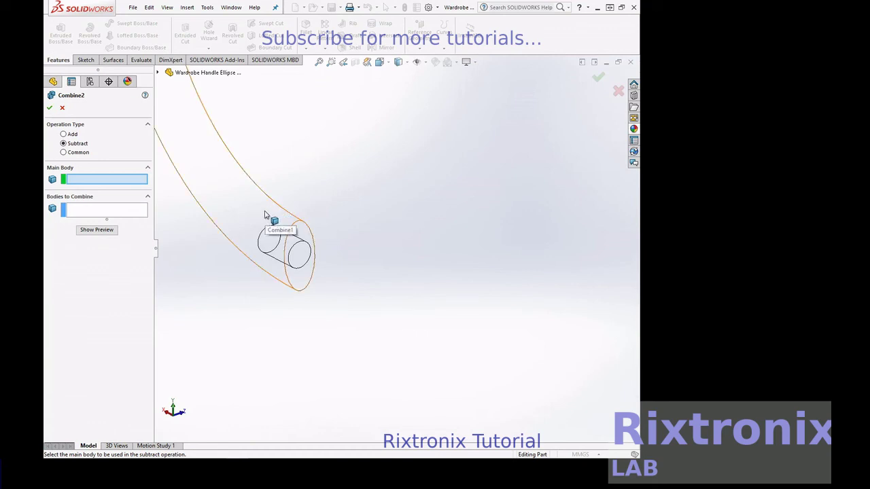
click(114, 212)
drag(402, 163, 208, 358)
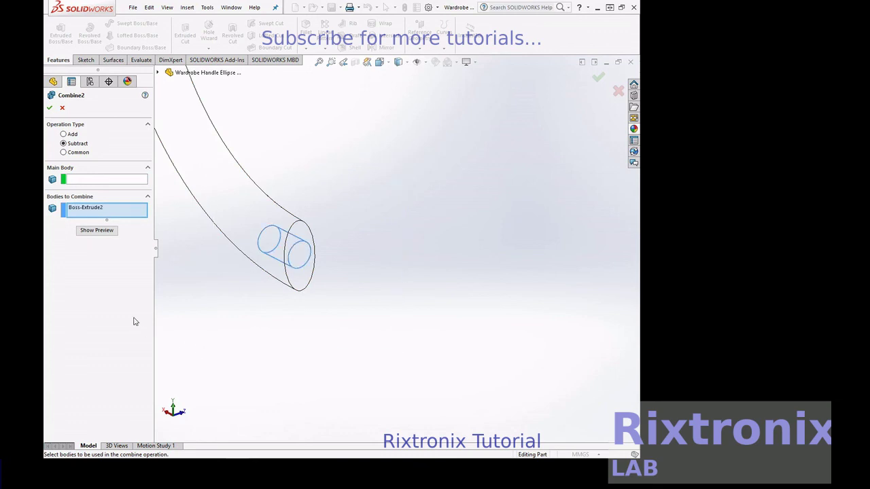